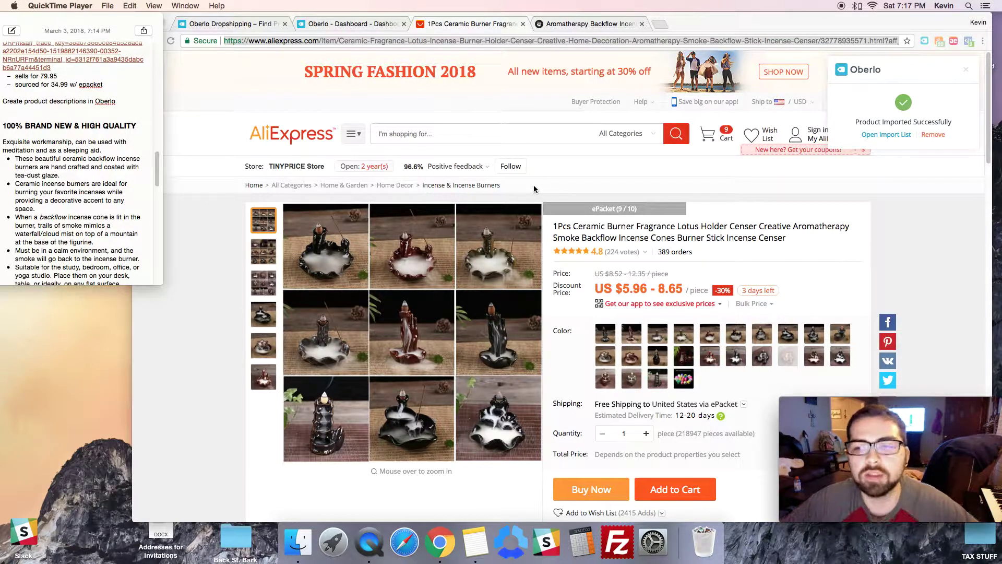
- Dismiss the 'Product Imported Successfully' notice for the ceramic lotus backflow incense burner
{"action": "left_click", "coordinate": [969, 74]}
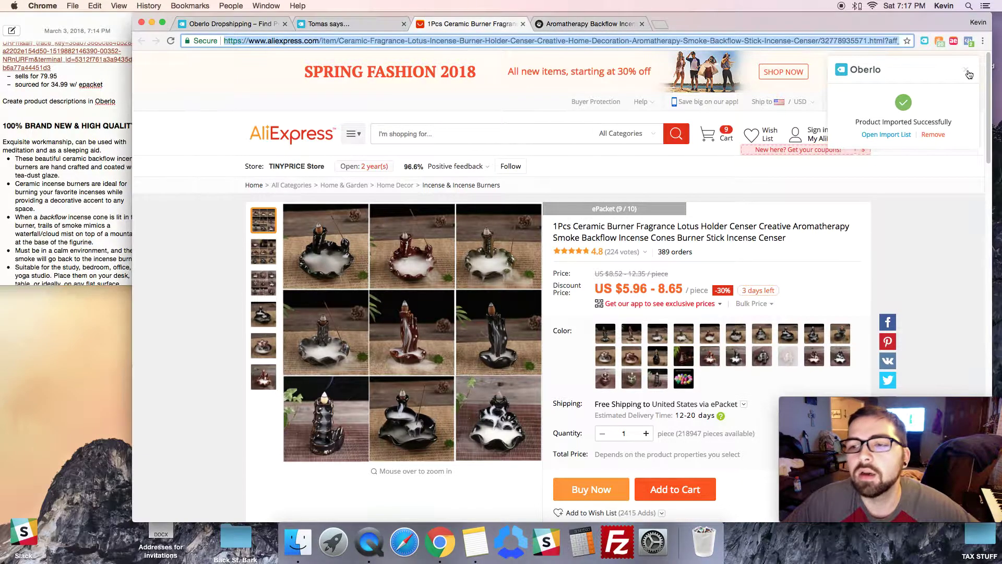
{"action": "left_click", "coordinate": [969, 74]}
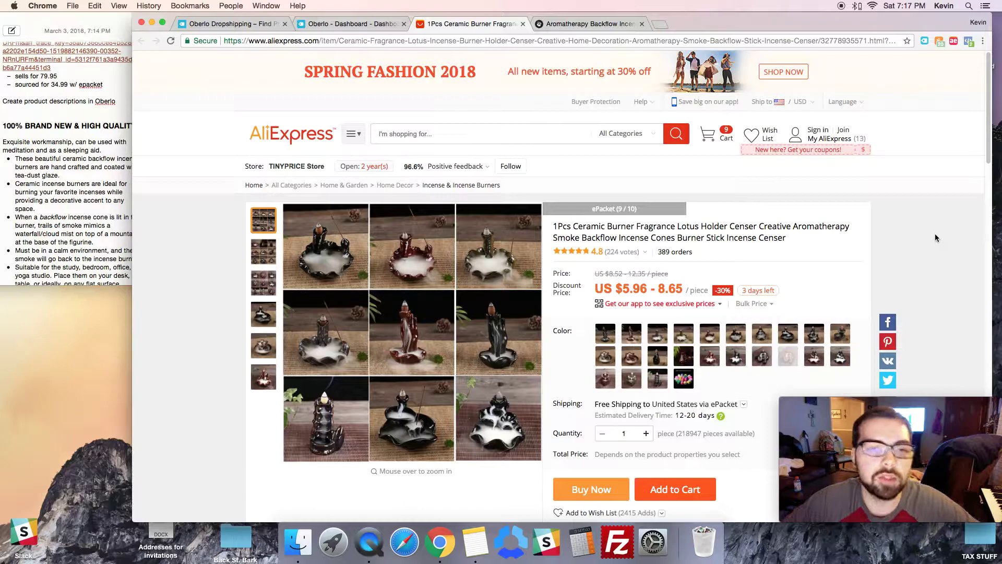
{"action": "left_click", "coordinate": [355, 24]}
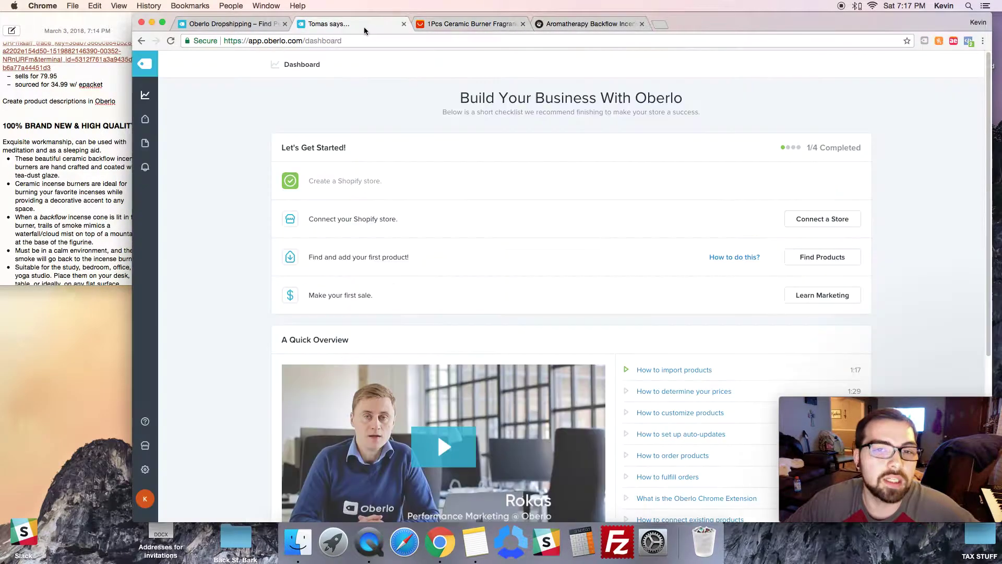
{"action": "left_click", "coordinate": [454, 22]}
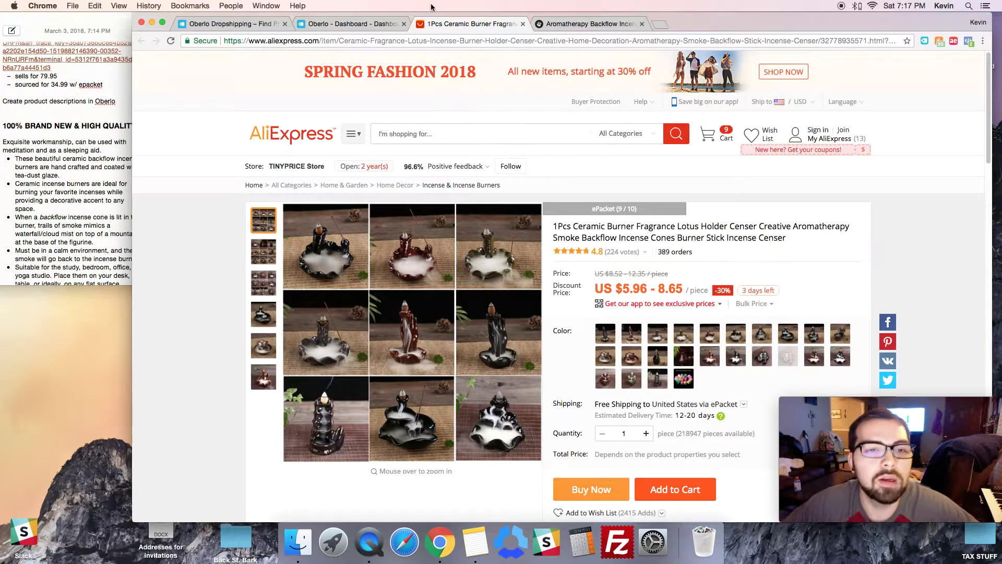
{"action": "left_click", "coordinate": [347, 23]}
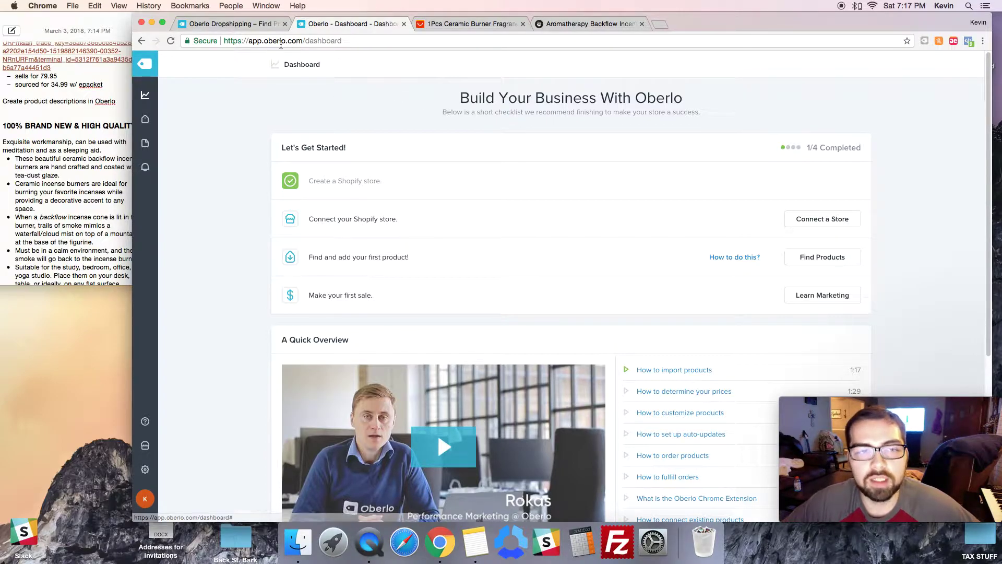
{"action": "left_click", "coordinate": [294, 44]}
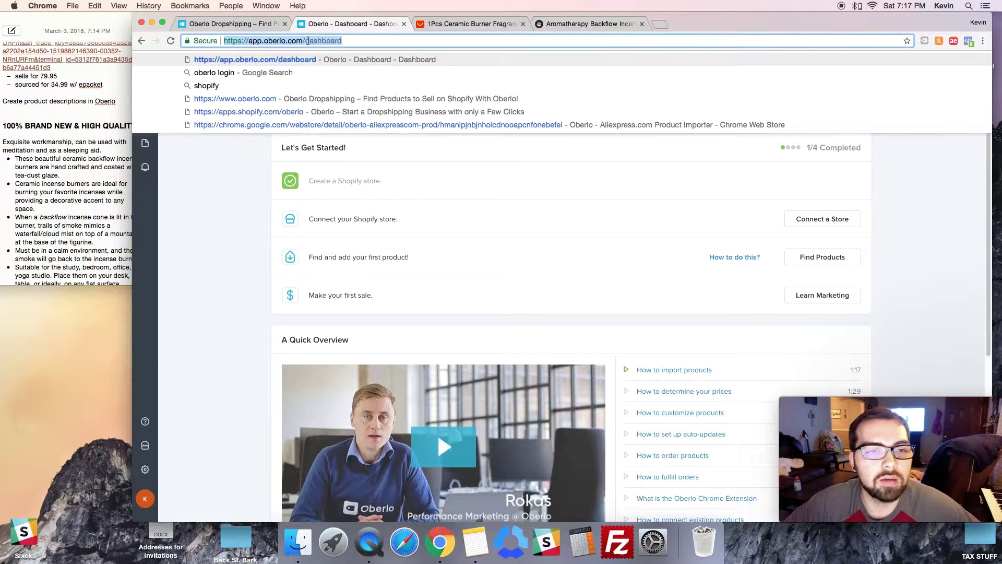
{"action": "left_click", "coordinate": [222, 215]}
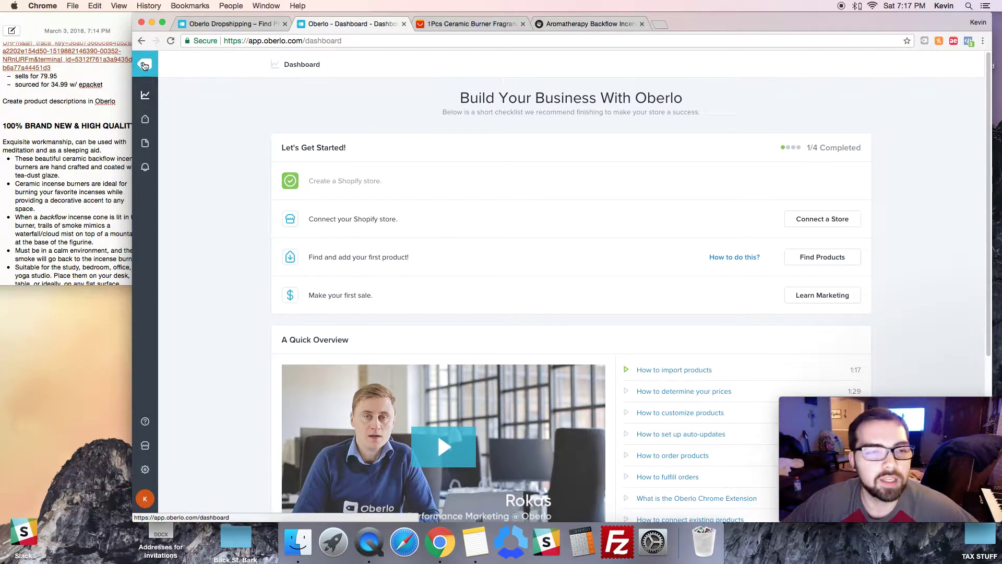
{"action": "left_click", "coordinate": [476, 28]}
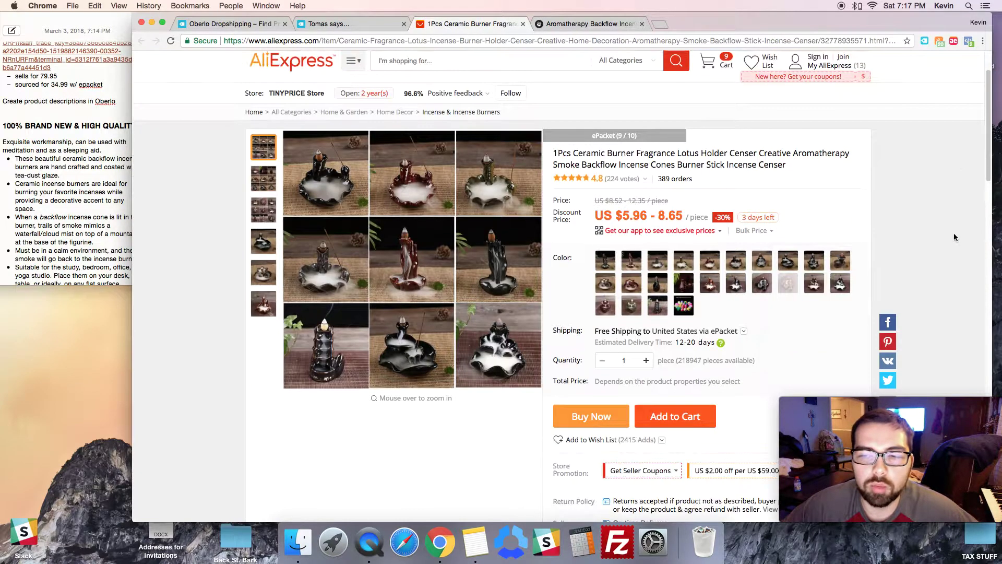
{"action": "scroll", "coordinate": [954, 238], "scroll_direction": "up", "scroll_amount": 2}
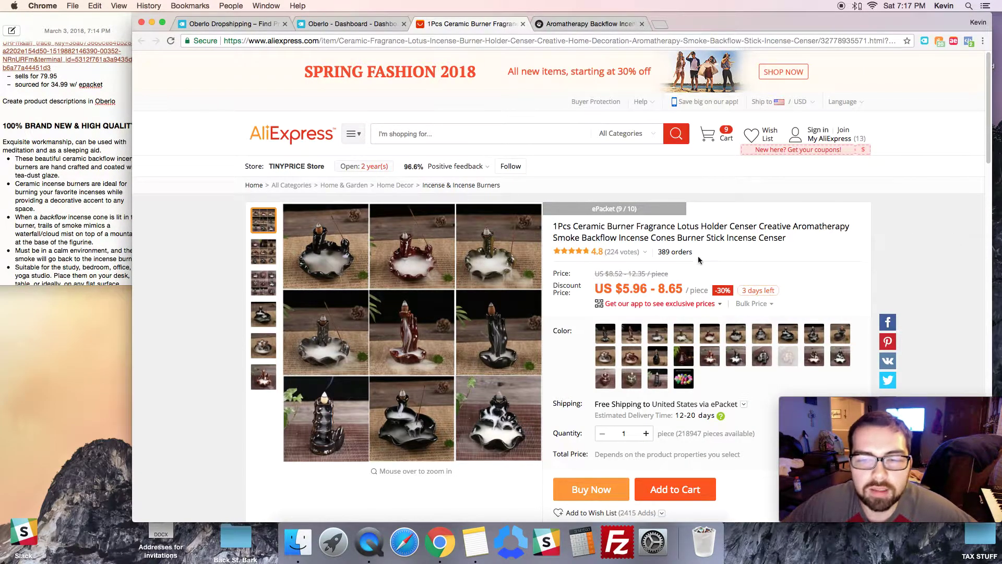
{"action": "mouse_move", "coordinate": [368, 269]}
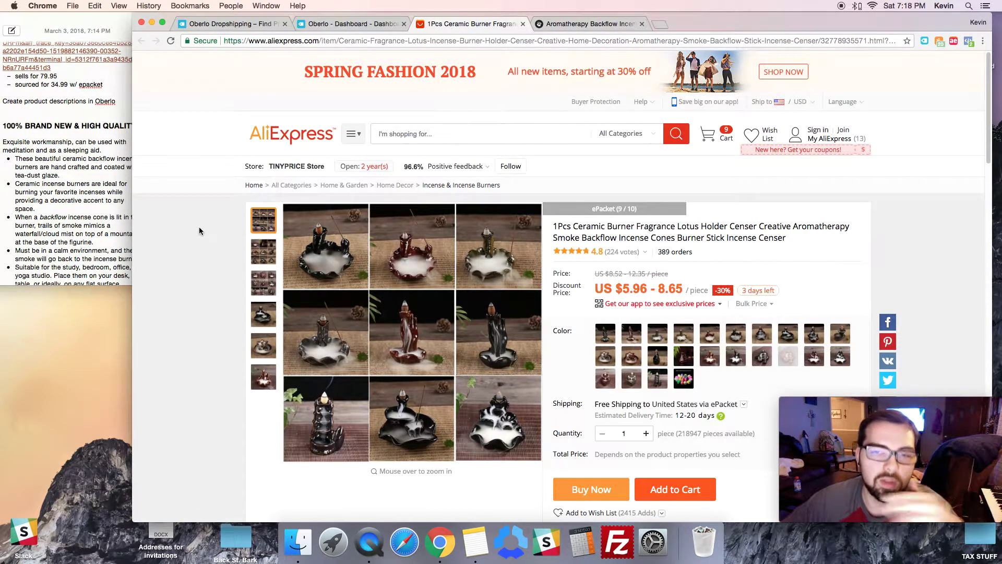
{"action": "mouse_move", "coordinate": [407, 262]}
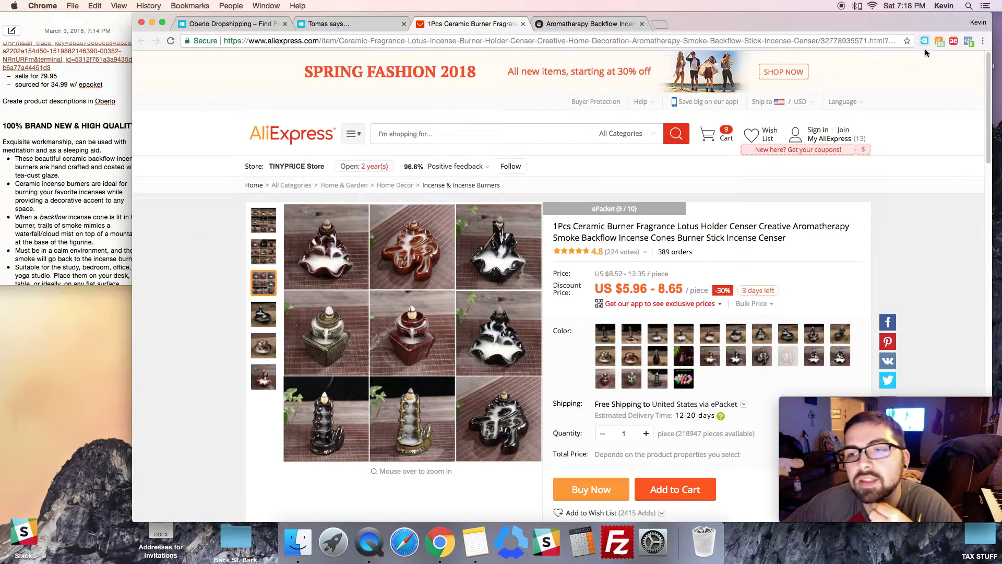
{"action": "left_click", "coordinate": [364, 31]}
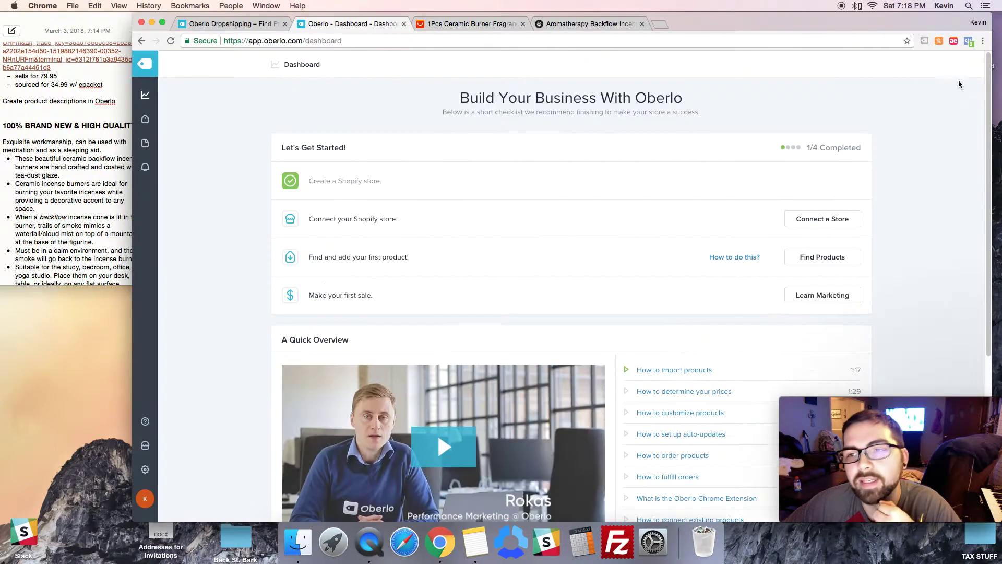
{"action": "left_click", "coordinate": [419, 29]}
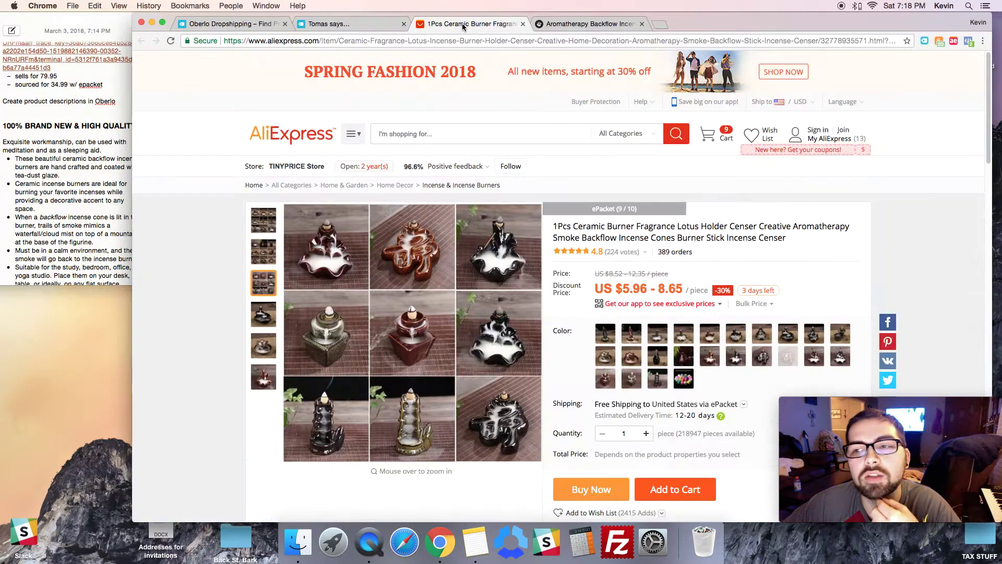
{"action": "left_click", "coordinate": [924, 42]}
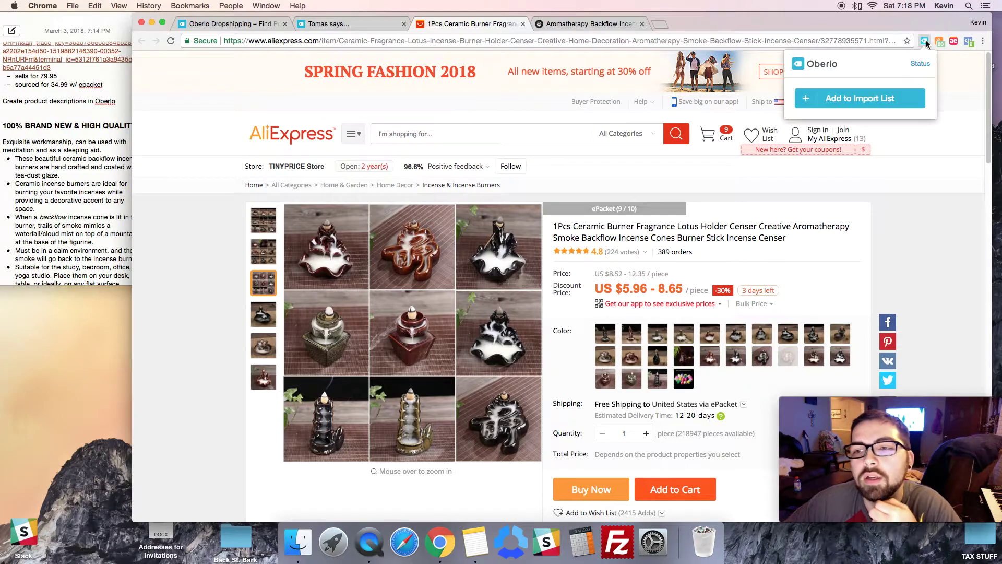
{"action": "left_click", "coordinate": [856, 99]}
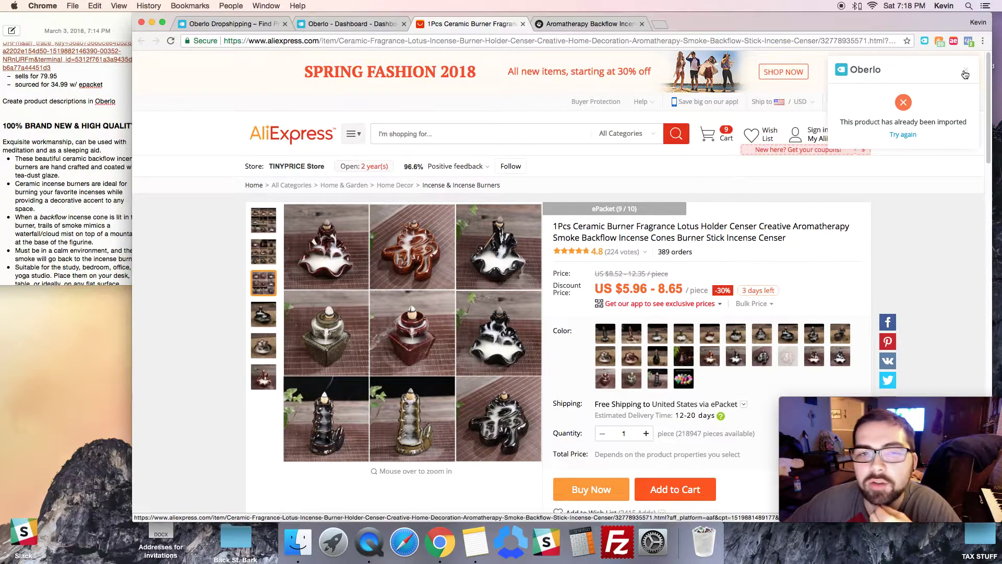
{"action": "left_click", "coordinate": [339, 23]}
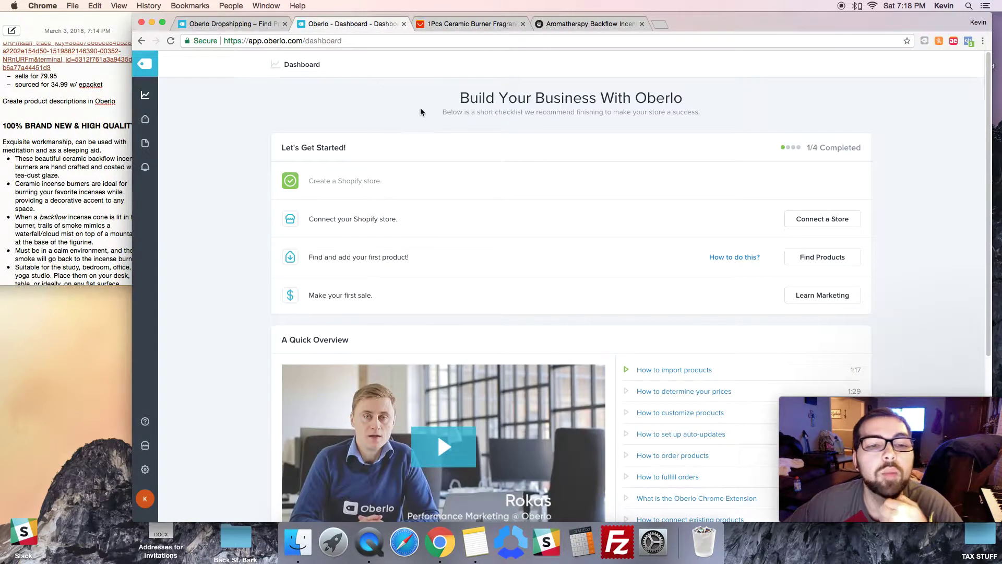
- Open Oberlo's Import List showing the Aromatherapy Backflow Incense Burners with 24 variants
{"action": "mouse_move", "coordinate": [146, 121]}
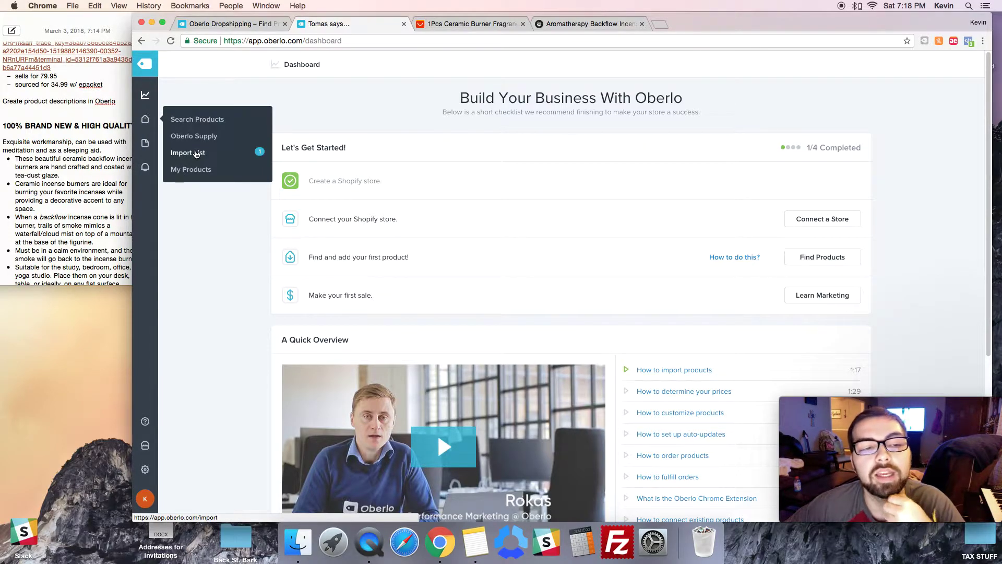
{"action": "left_click", "coordinate": [197, 153]}
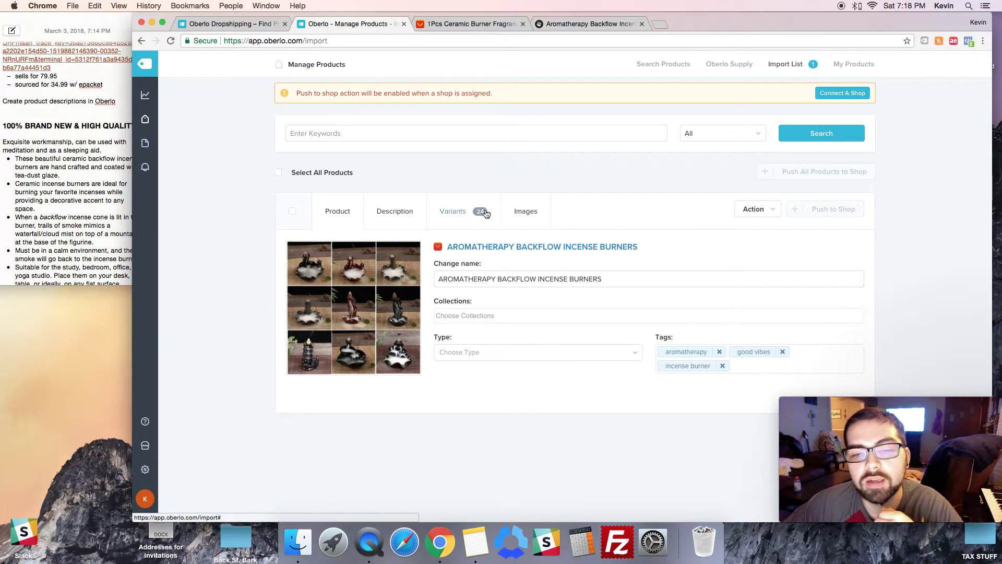
{"action": "scroll", "coordinate": [45, 144], "scroll_direction": "up", "scroll_amount": 10}
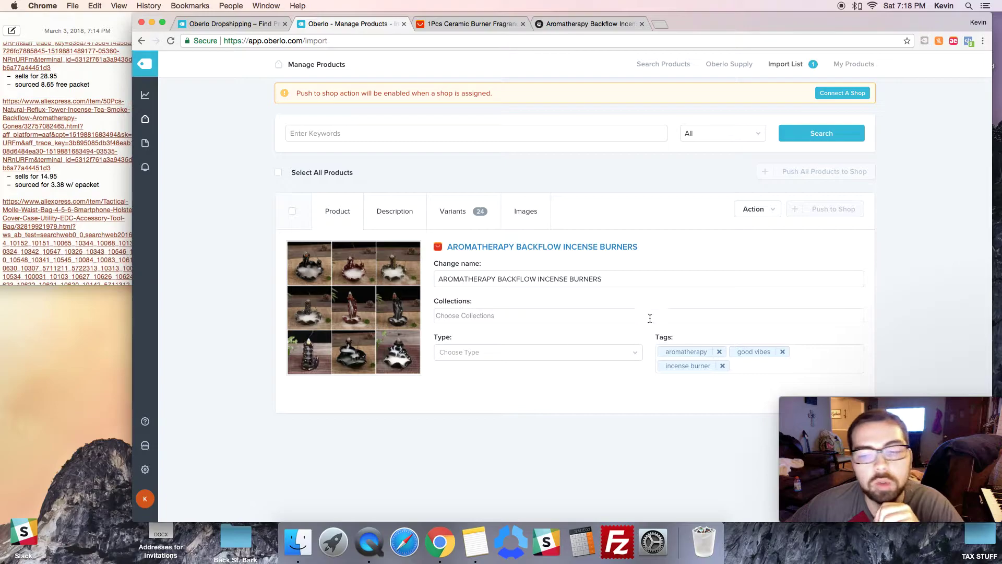
{"action": "scroll", "coordinate": [82, 218], "scroll_direction": "up", "scroll_amount": 5}
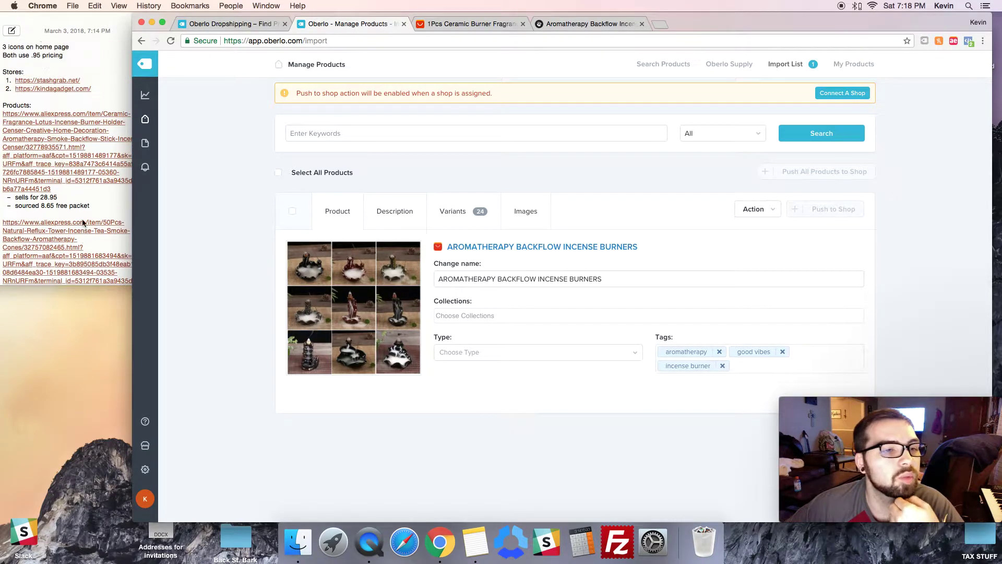
{"action": "scroll", "coordinate": [90, 186], "scroll_direction": "down", "scroll_amount": 4}
- Add the 50Pcs incense cones AliExpress listing to the Oberlo import list via the extension
{"action": "left_click", "coordinate": [90, 187]}
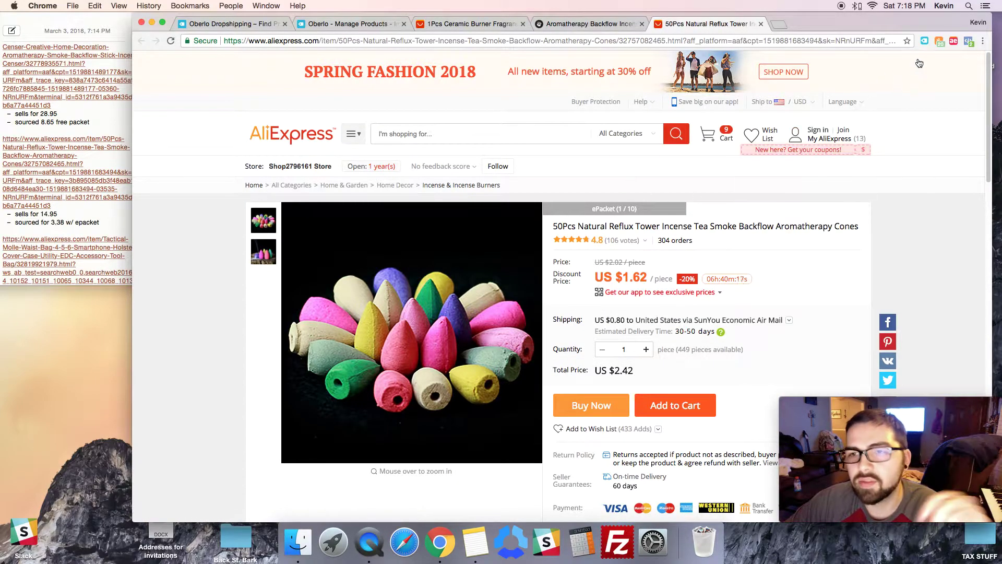
{"action": "left_click", "coordinate": [923, 40]}
{"action": "left_click", "coordinate": [873, 98]}
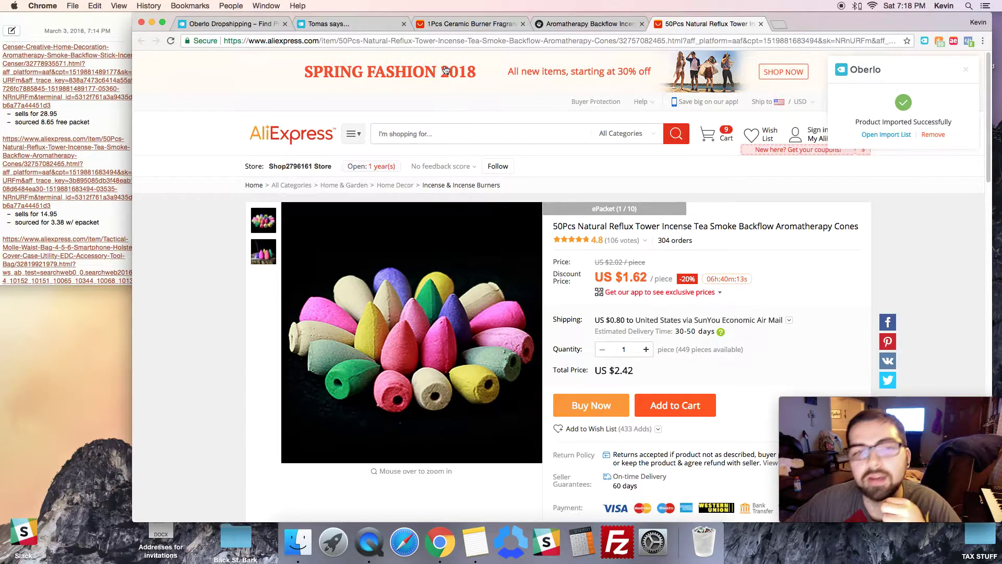
{"action": "left_click", "coordinate": [381, 26]}
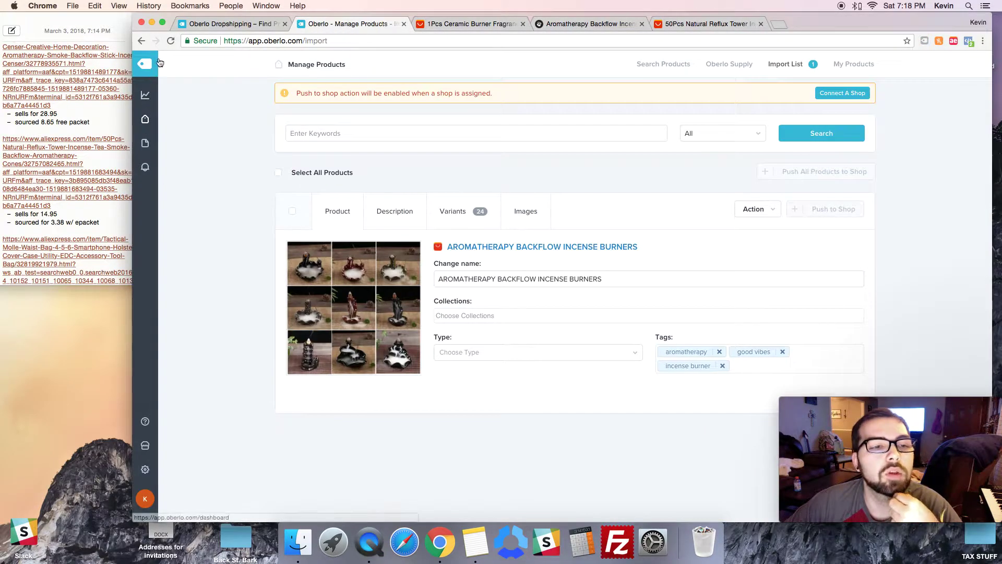
- Reload the import list so the 50Pcs Natural Reflux Tower Incense cones appear on top
{"action": "left_click", "coordinate": [172, 45]}
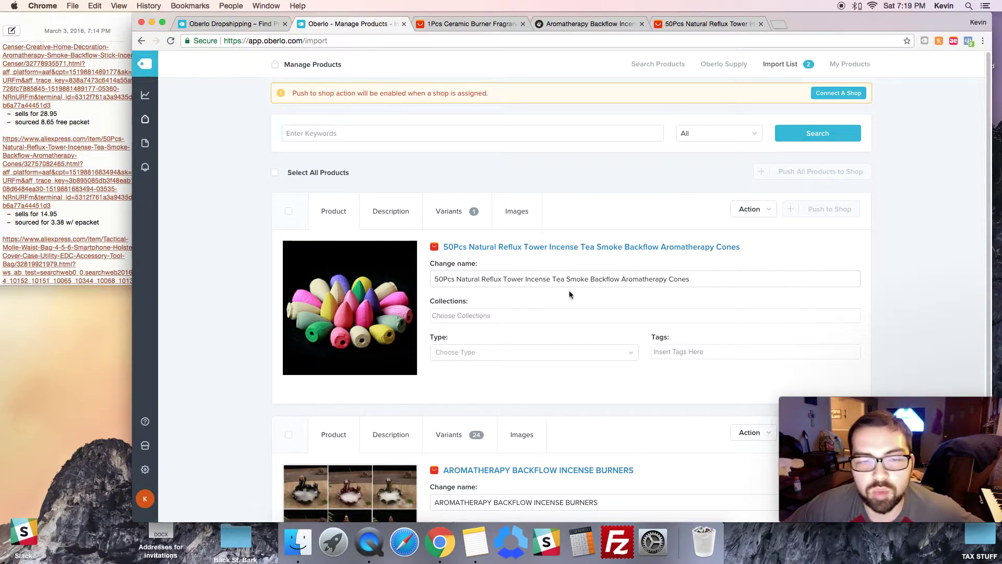
{"action": "scroll", "coordinate": [563, 293], "scroll_direction": "down", "scroll_amount": 4}
{"action": "scroll", "coordinate": [547, 301], "scroll_direction": "up", "scroll_amount": 4}
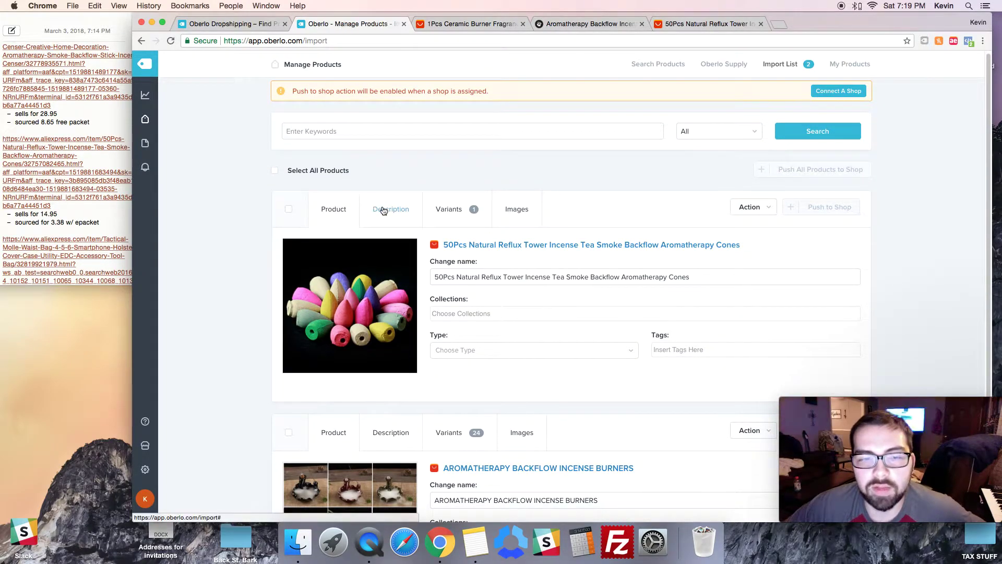
- Review the cones' single variant ($1.62 cost, 3.24 price), images and description, ending on Product details
{"action": "left_click", "coordinate": [454, 213]}
{"action": "left_click", "coordinate": [515, 211]}
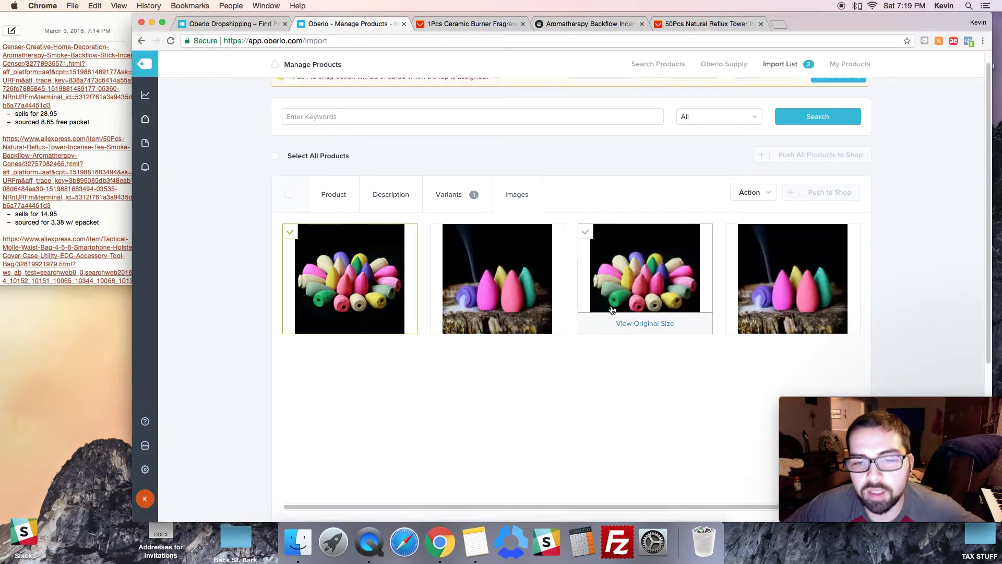
{"action": "scroll", "coordinate": [624, 304], "scroll_direction": "down", "scroll_amount": 5}
{"action": "scroll", "coordinate": [624, 304], "scroll_direction": "up", "scroll_amount": 5}
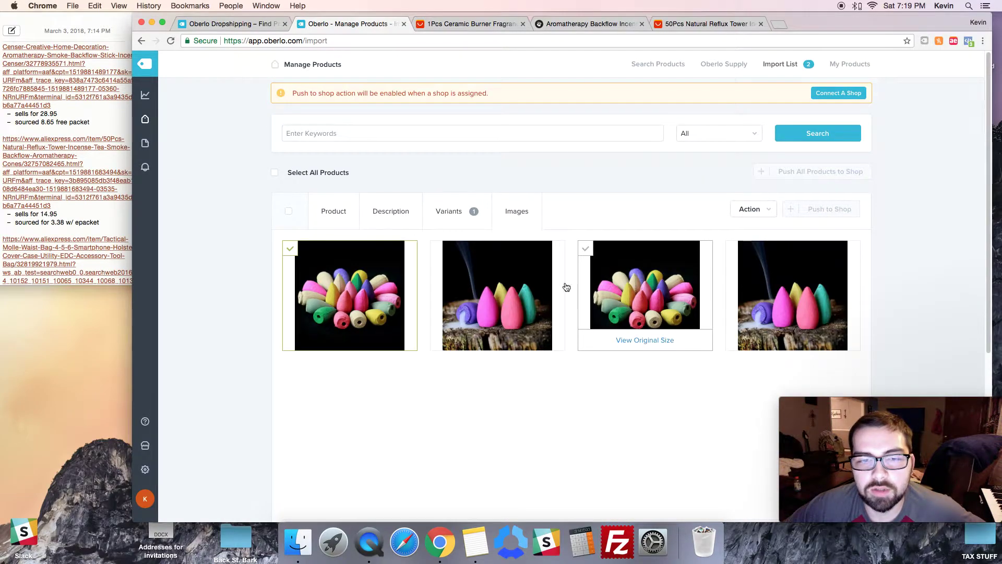
{"action": "left_click", "coordinate": [466, 214]}
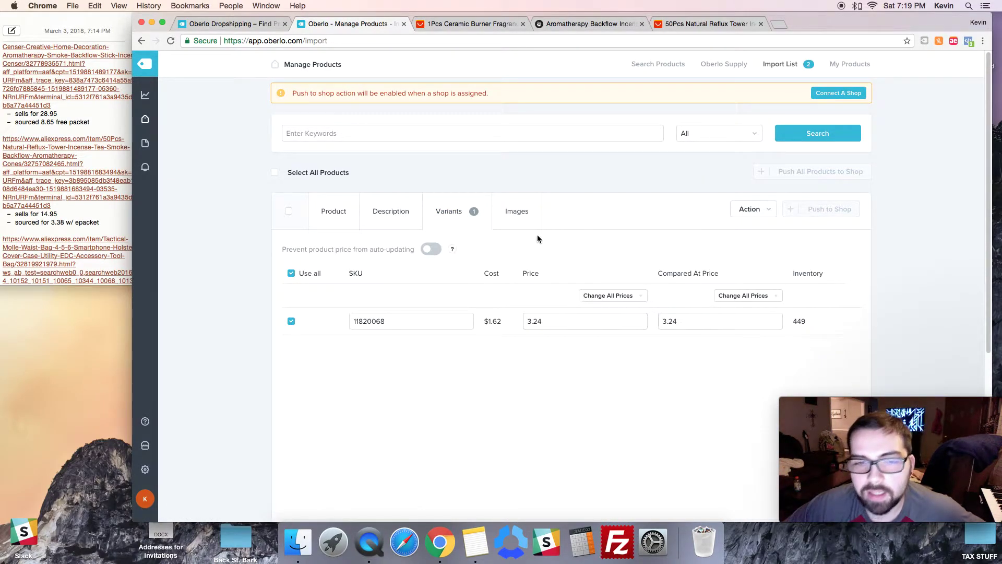
{"action": "left_click", "coordinate": [390, 215]}
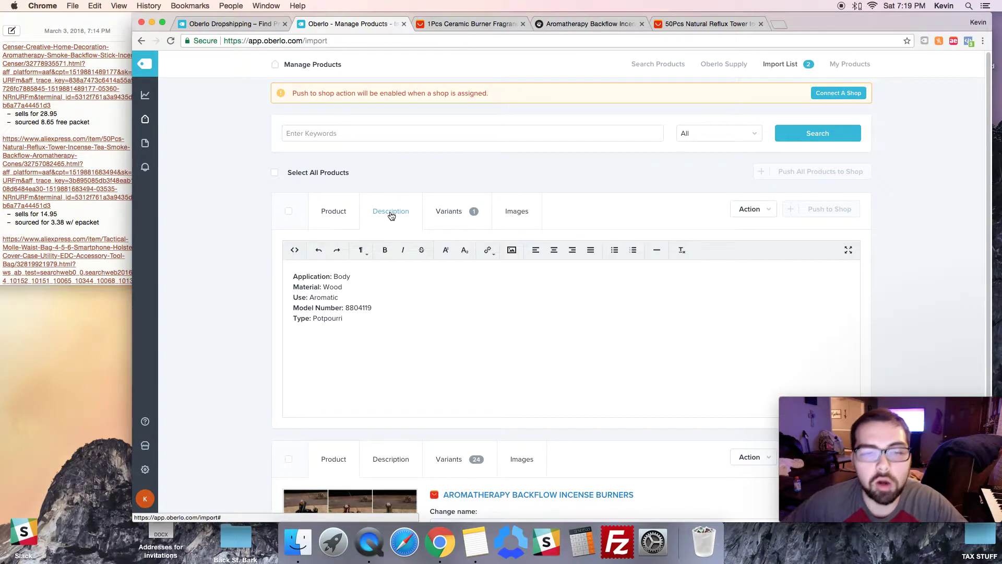
{"action": "left_click", "coordinate": [349, 216]}
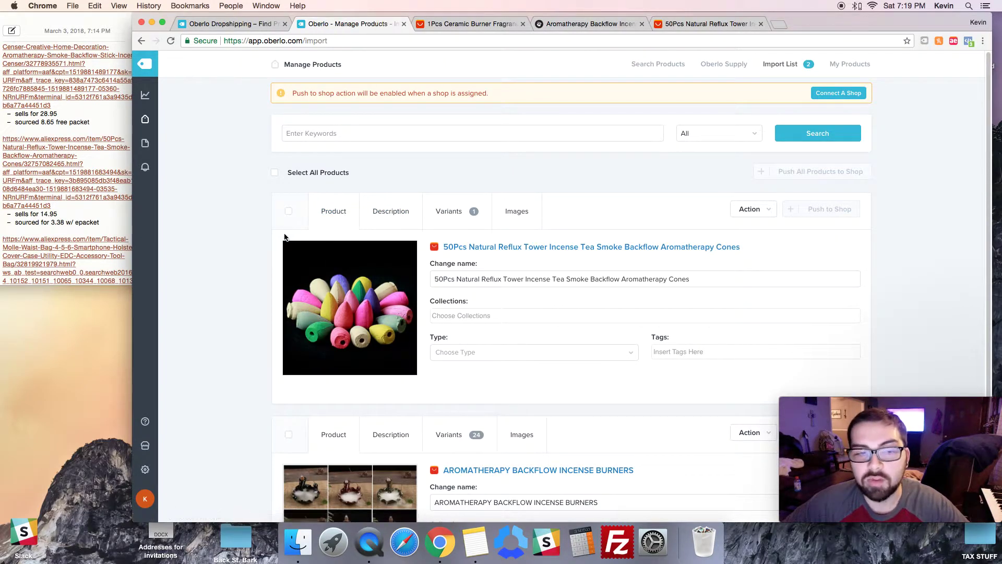
{"action": "scroll", "coordinate": [276, 235], "scroll_direction": "down", "scroll_amount": 1}
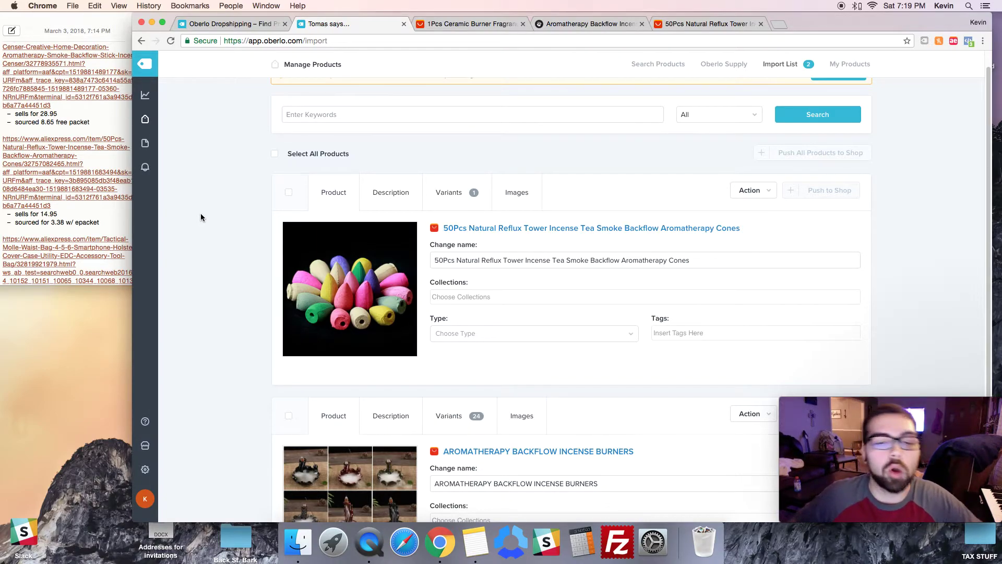
{"action": "scroll", "coordinate": [546, 273], "scroll_direction": "down", "scroll_amount": 3}
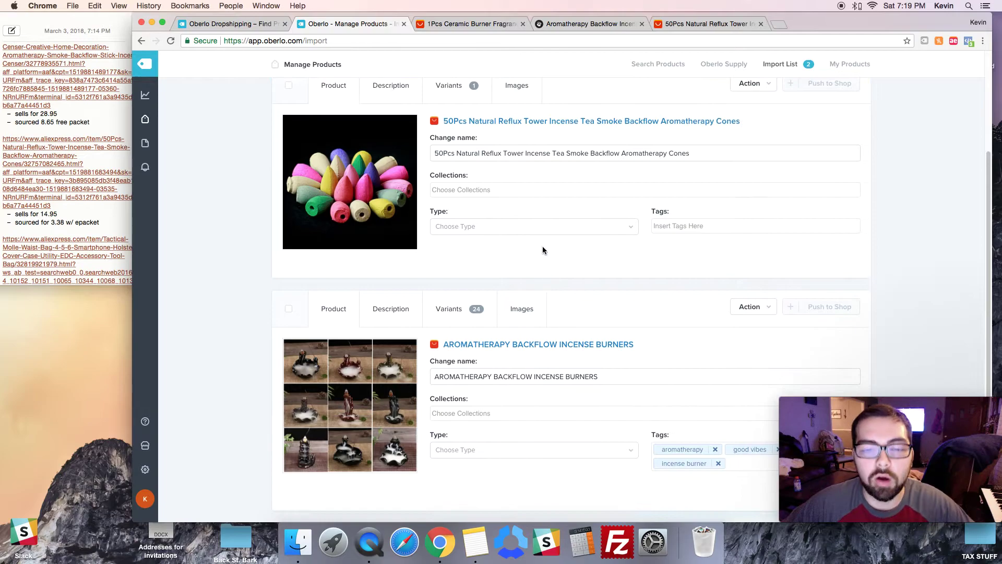
{"action": "scroll", "coordinate": [545, 246], "scroll_direction": "up", "scroll_amount": 4}
{"action": "scroll", "coordinate": [545, 245], "scroll_direction": "down", "scroll_amount": 2}
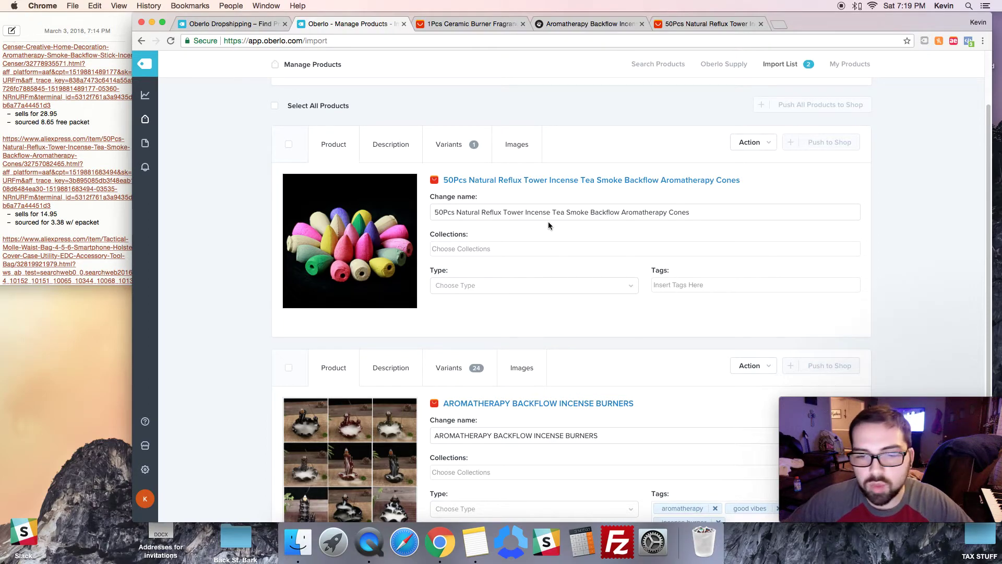
{"action": "scroll", "coordinate": [553, 221], "scroll_direction": "down", "scroll_amount": 1}
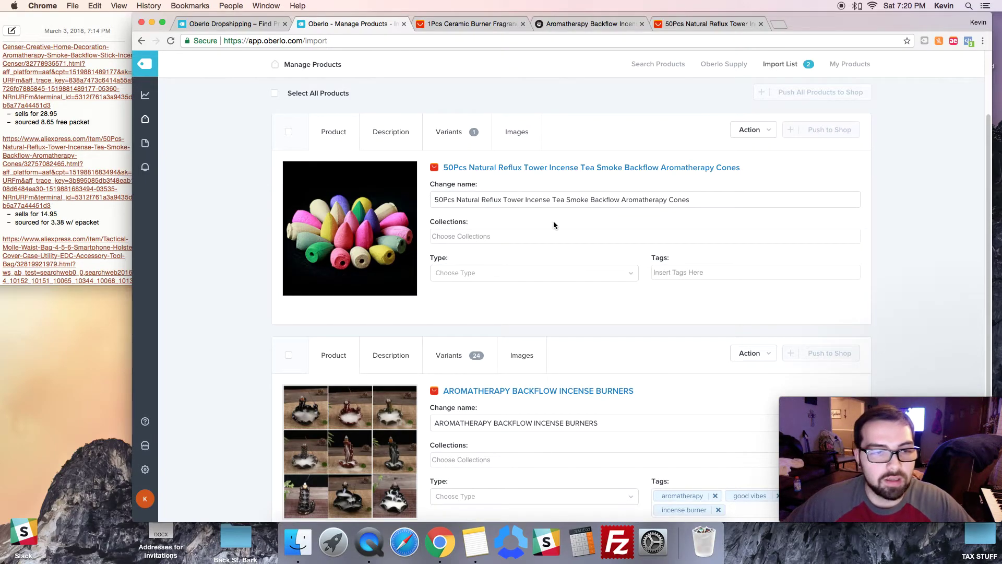
{"action": "scroll", "coordinate": [553, 224], "scroll_direction": "up", "scroll_amount": 5}
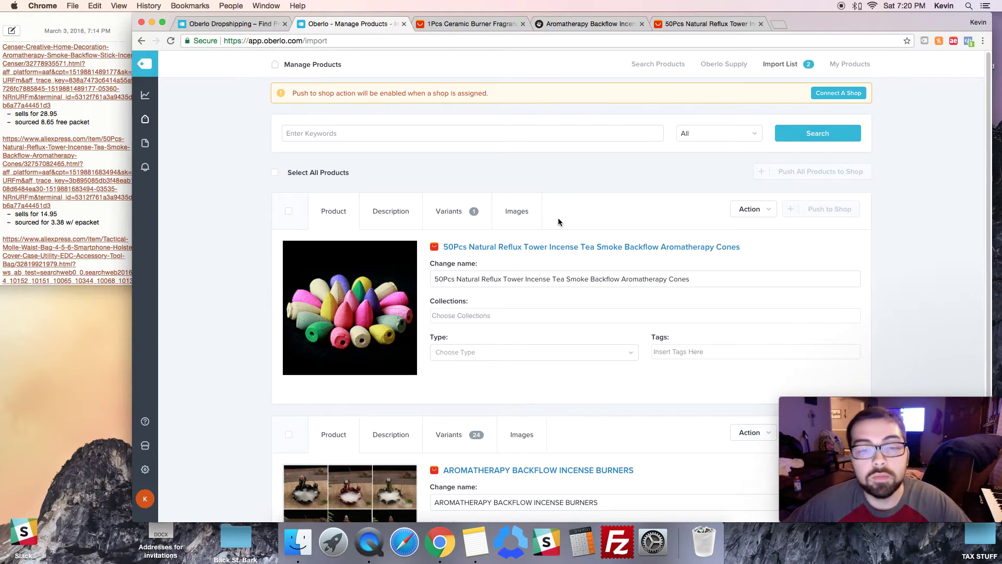
{"action": "scroll", "coordinate": [527, 245], "scroll_direction": "down", "scroll_amount": 5}
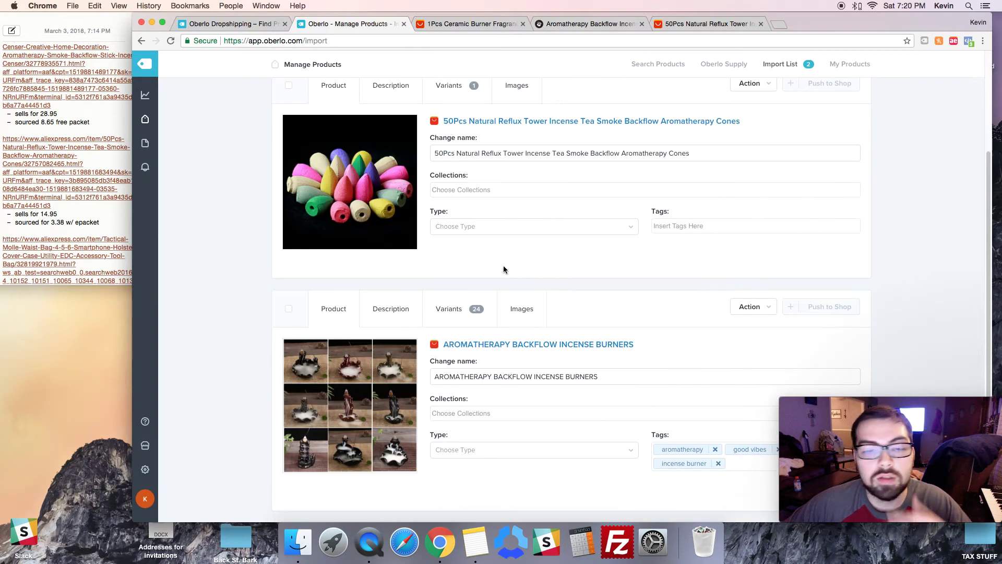
{"action": "scroll", "coordinate": [421, 263], "scroll_direction": "up", "scroll_amount": 3}
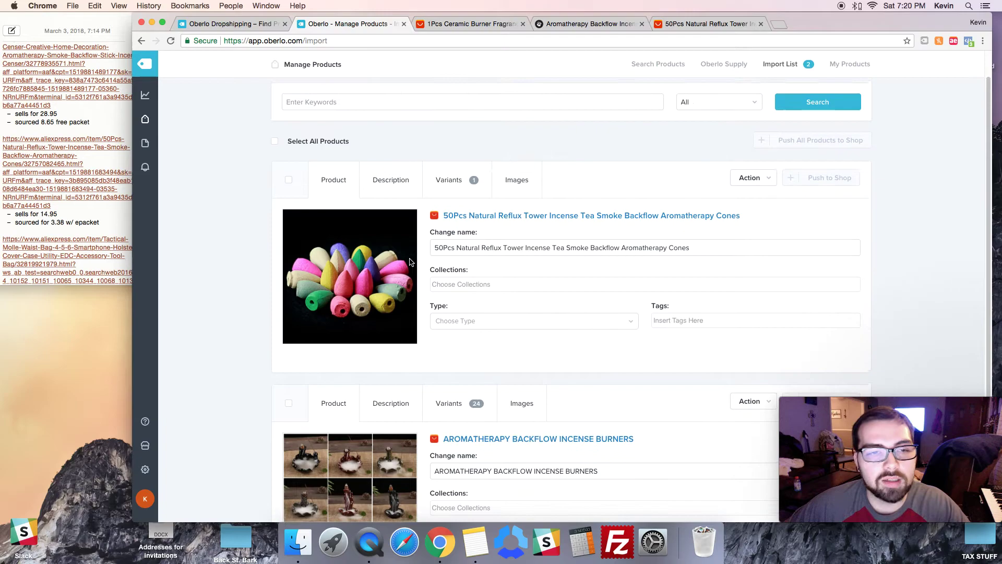
{"action": "scroll", "coordinate": [446, 258], "scroll_direction": "down", "scroll_amount": 3}
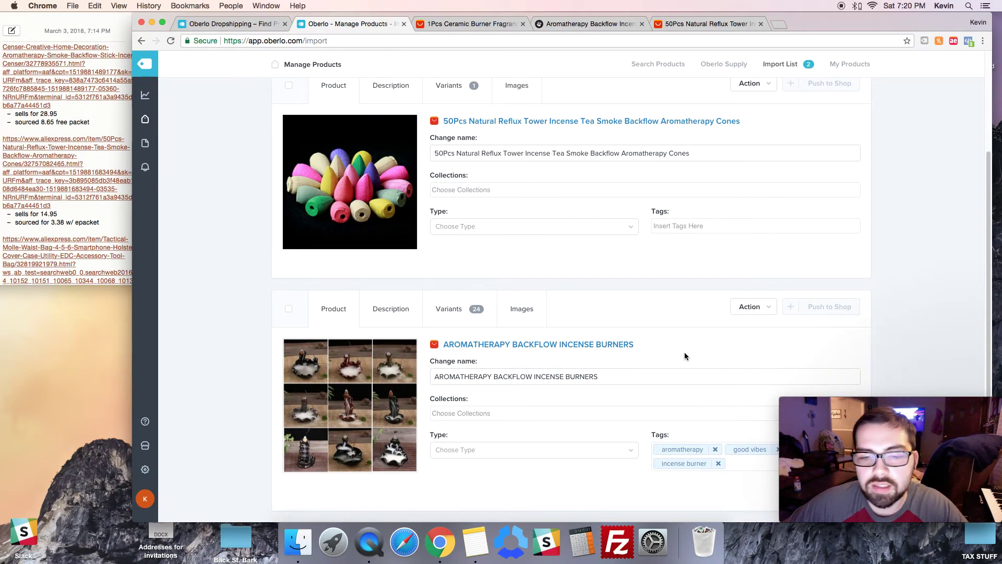
{"action": "scroll", "coordinate": [684, 352], "scroll_direction": "up", "scroll_amount": 3}
{"action": "scroll", "coordinate": [621, 345], "scroll_direction": "down", "scroll_amount": 1}
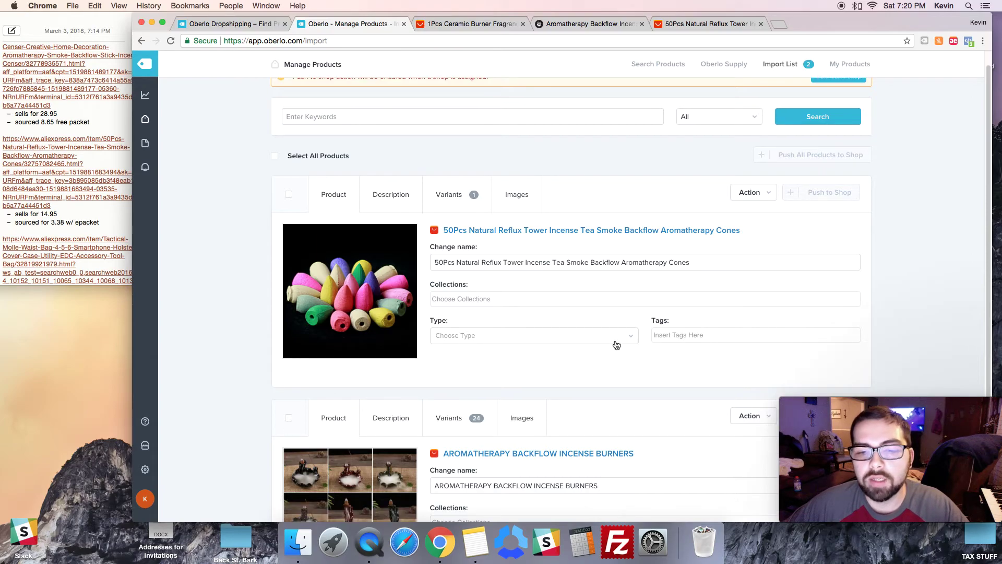